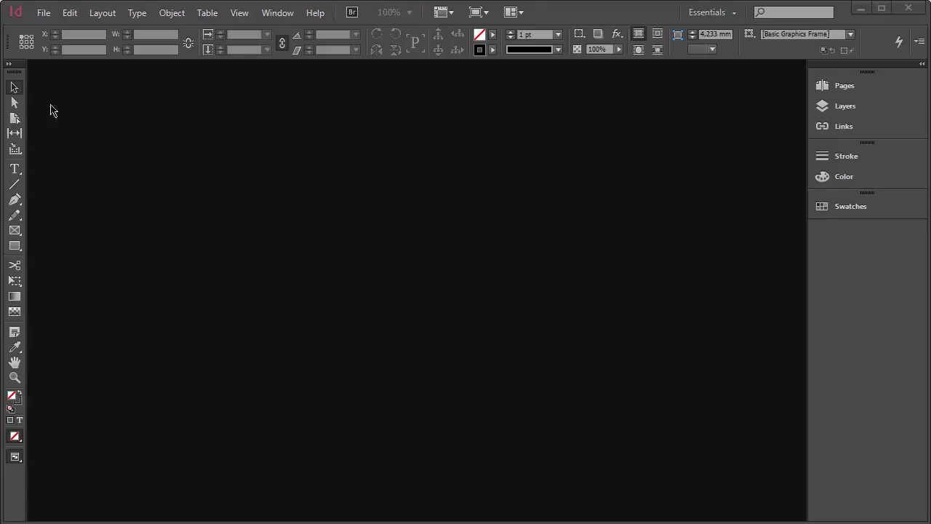
Examine the types of new files that can be created.
key(super+plus)
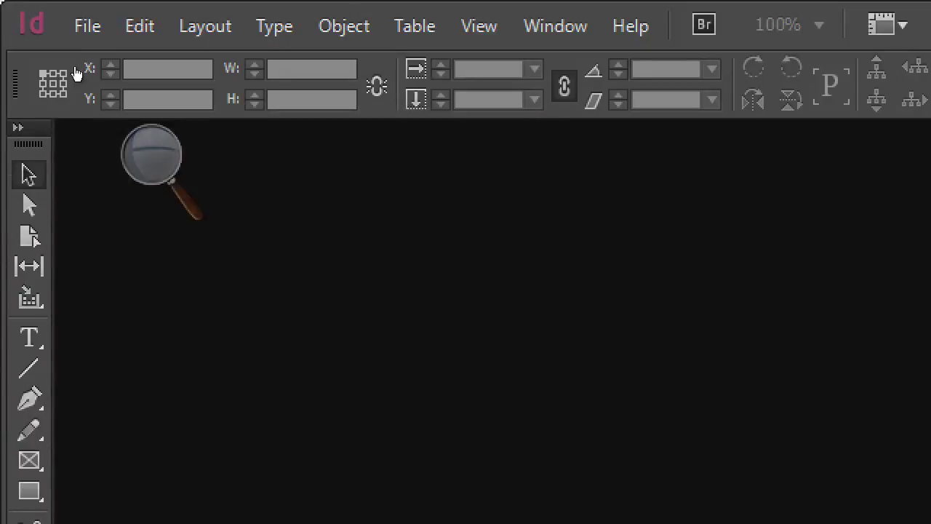
click(86, 28)
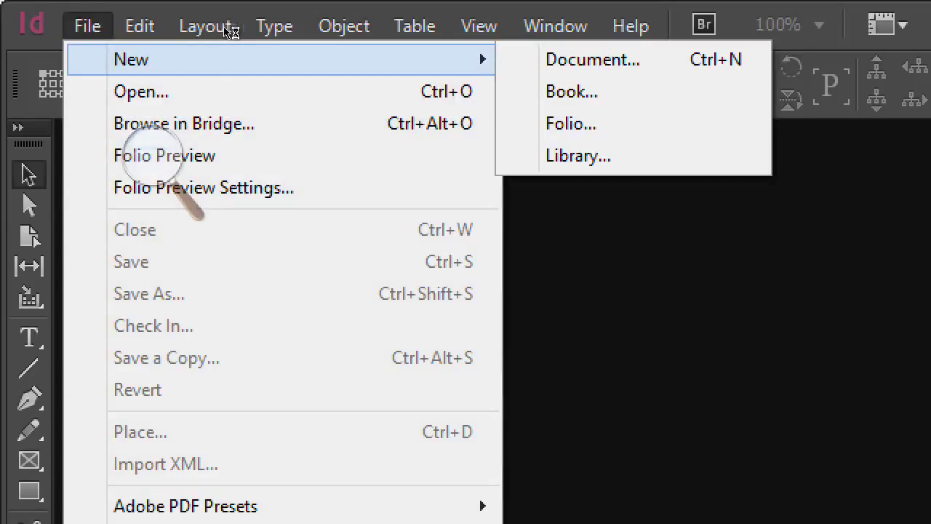
key(Right)
key(Down)
key(Down)
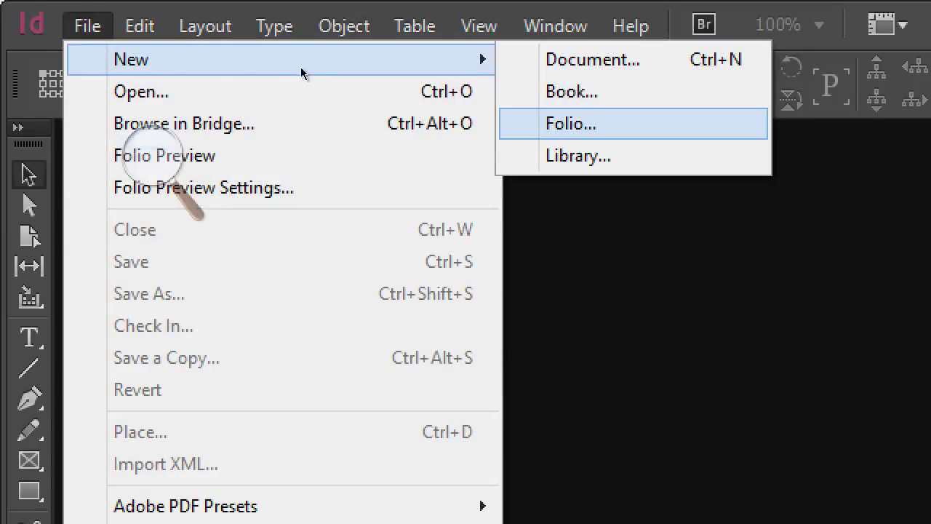
key(Down)
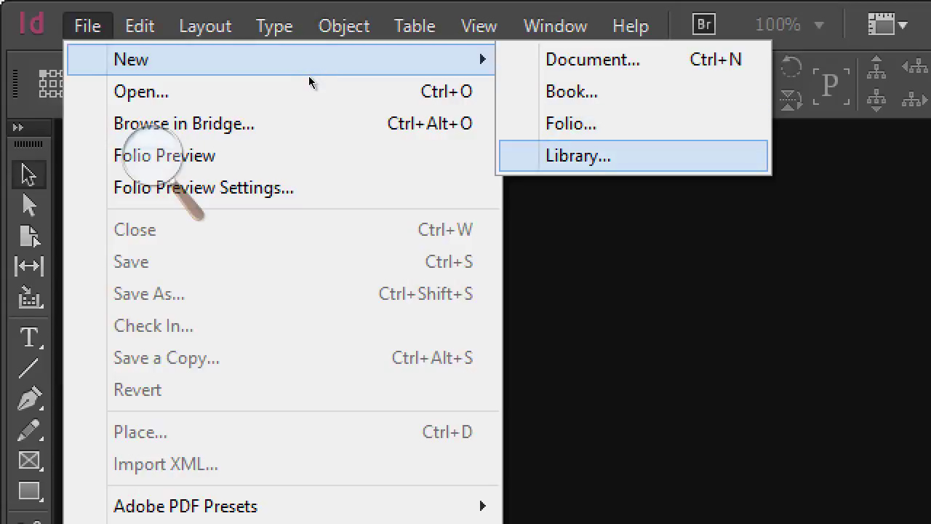
key(Up)
key(Up)
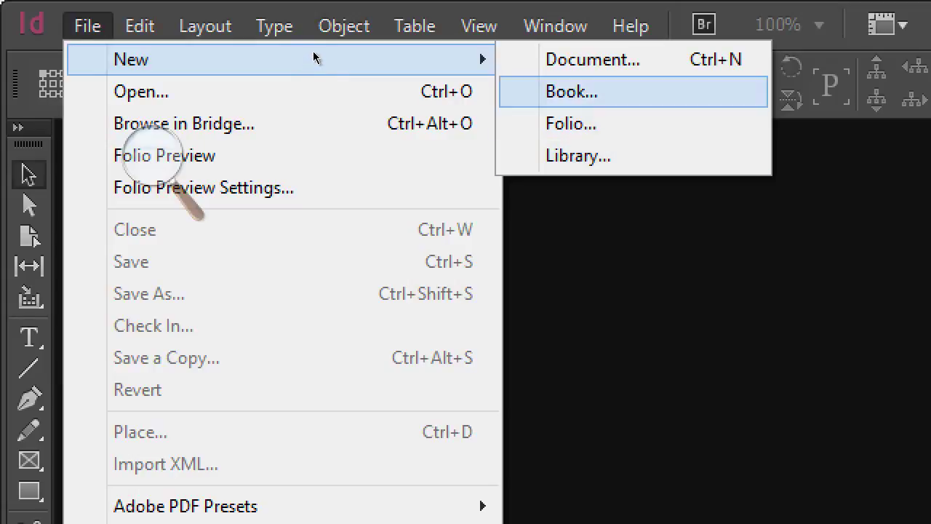
key(Down)
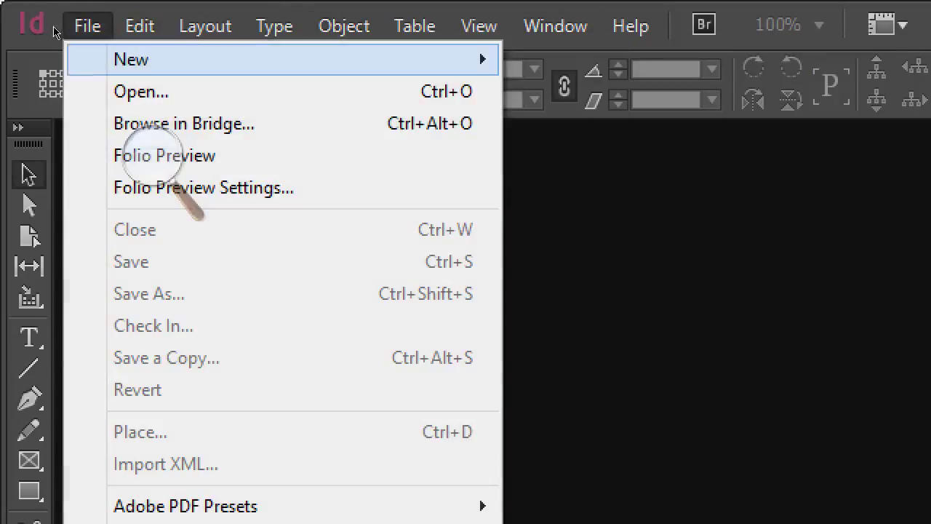
mouse_move(191, 36)
key(Right)
key(Down)
key(Down)
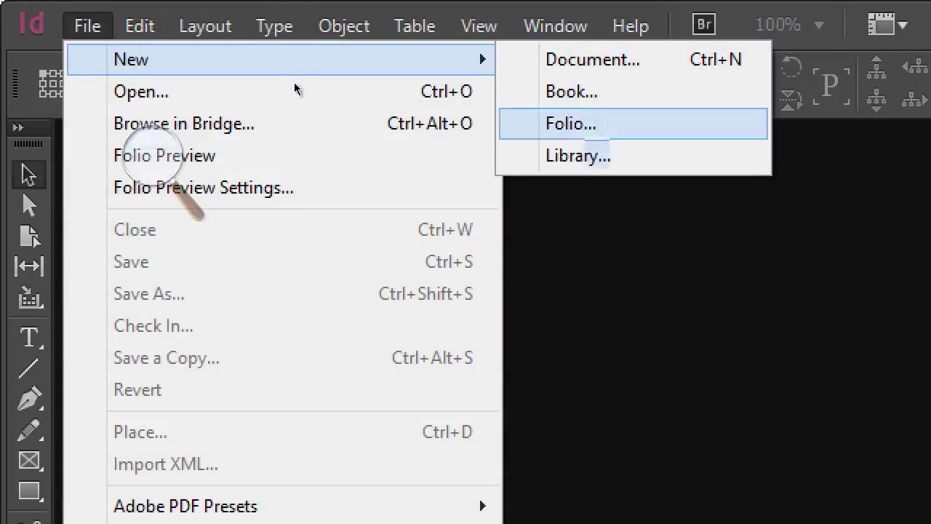
key(Down)
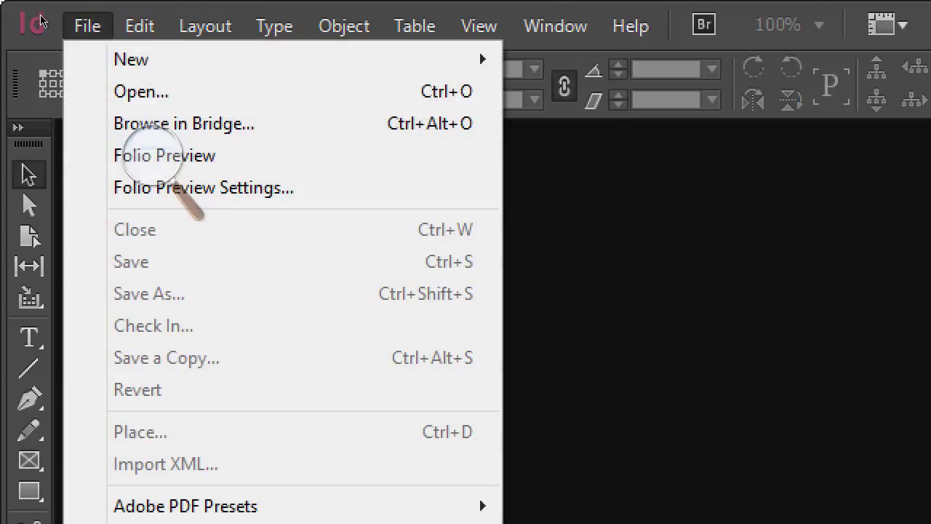
Start a new document and set its intent to Web.
mouse_move(244, 42)
key(Right)
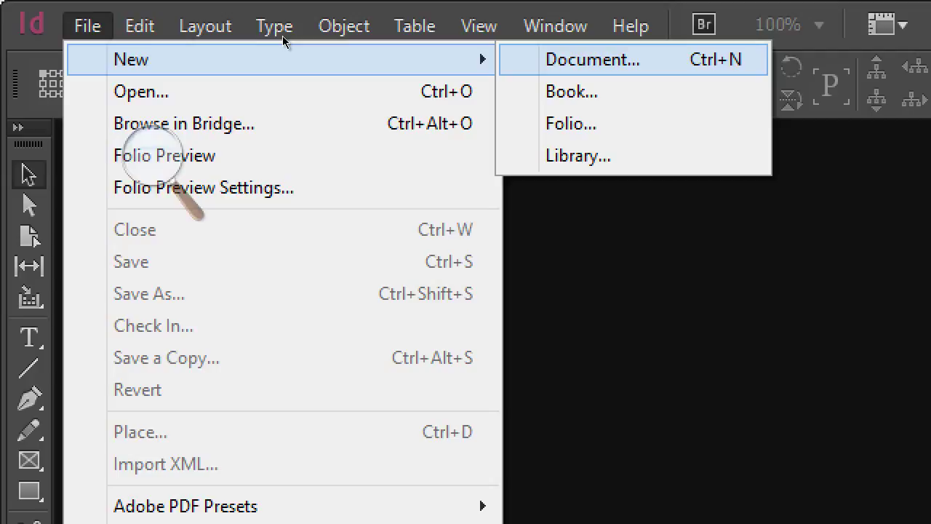
key(Return)
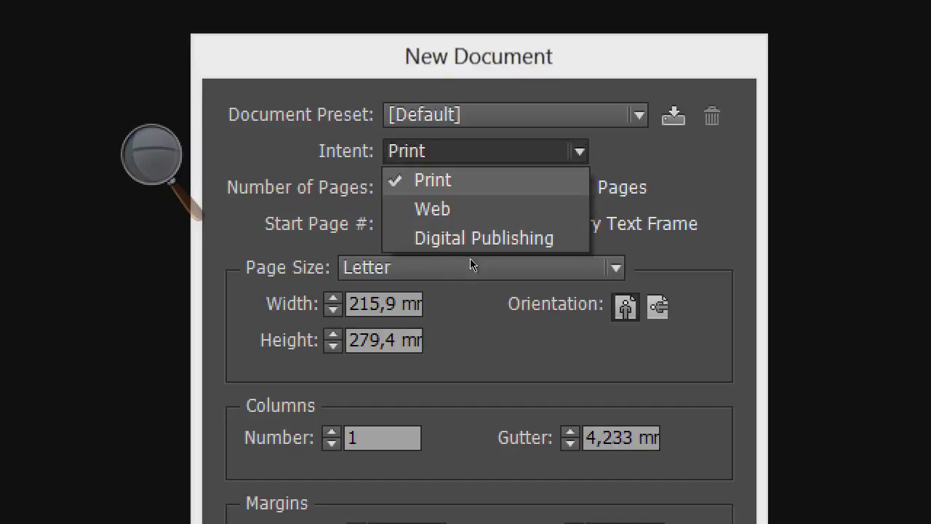
key(Down)
key(Down)
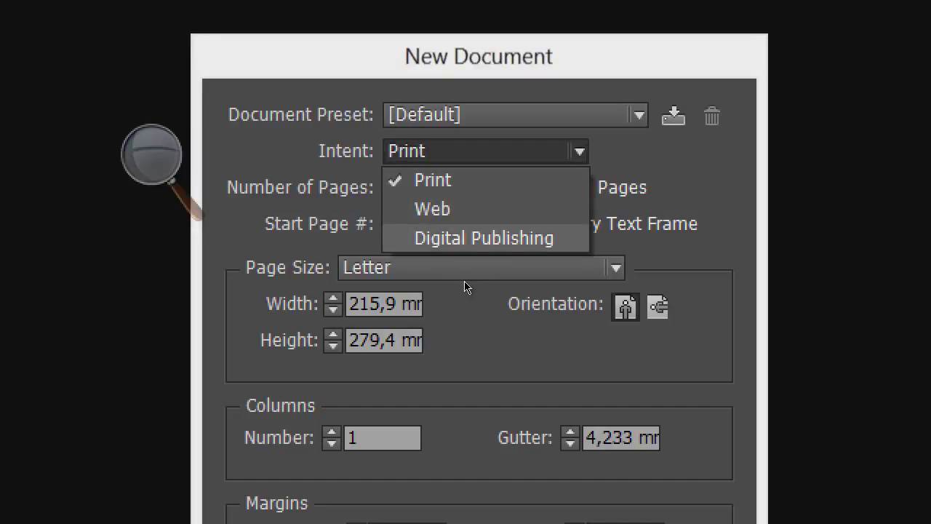
key(Up)
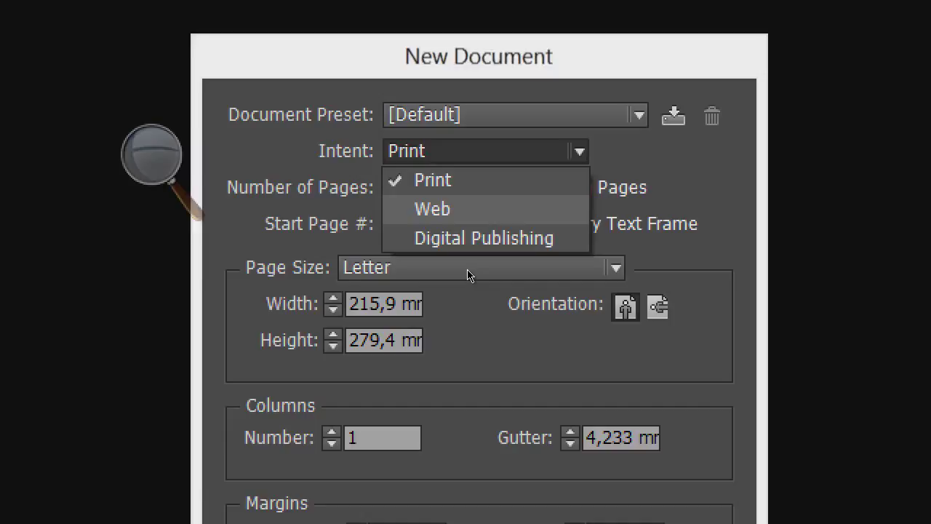
key(Return)
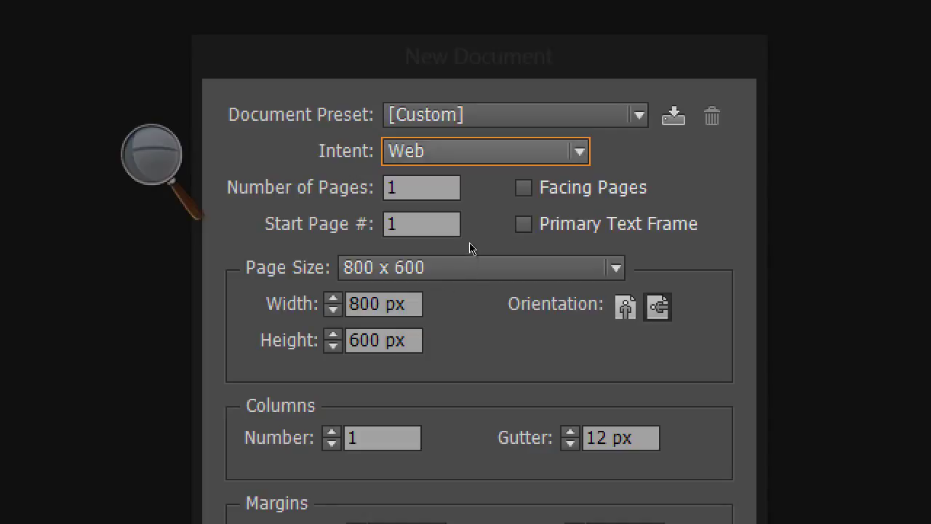
Change the new document's intent to Digital Publishing.
key(alt+Down)
key(Up)
key(Down)
key(Down)
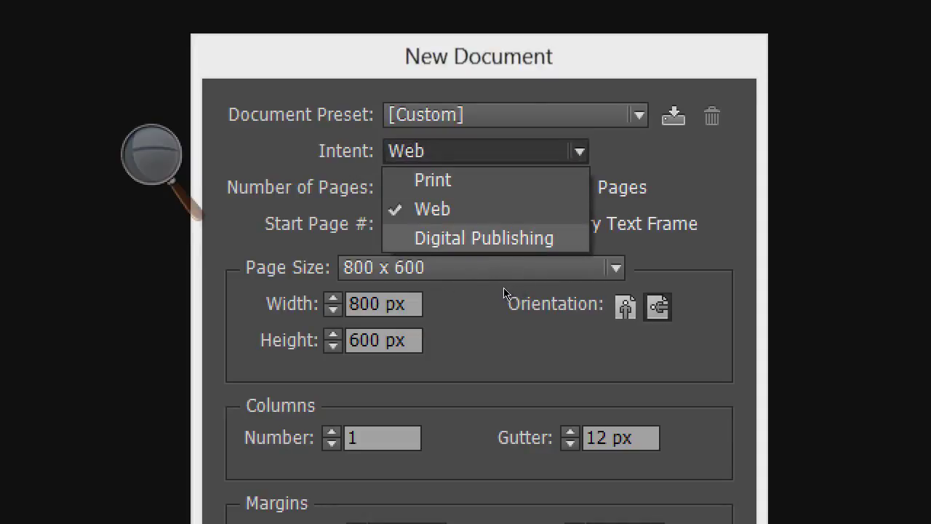
key(Return)
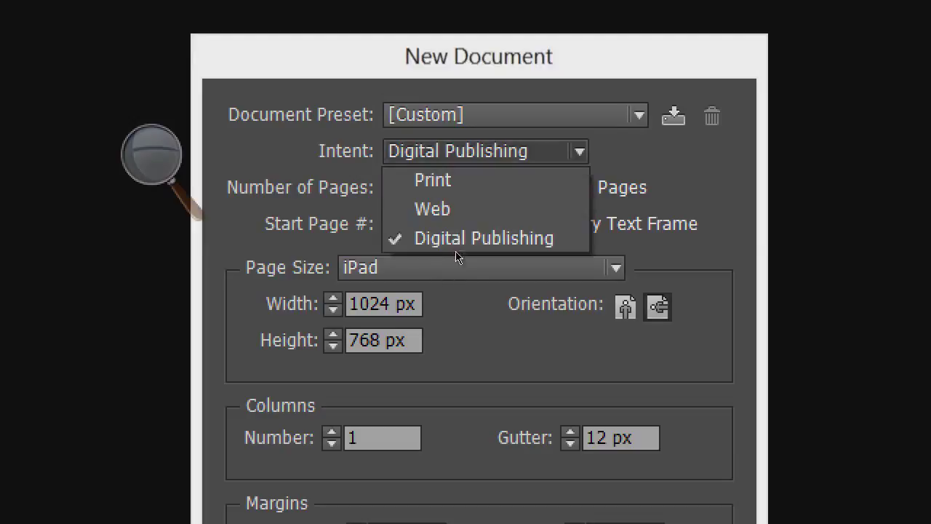
Switch the new document's intent to Print and back to Web.
key(Up)
key(Up)
key(Return)
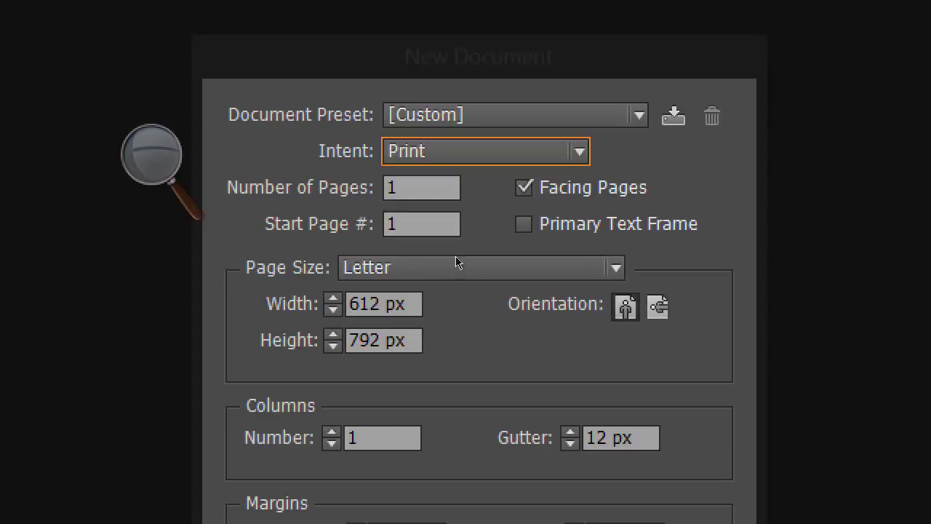
key(Down)
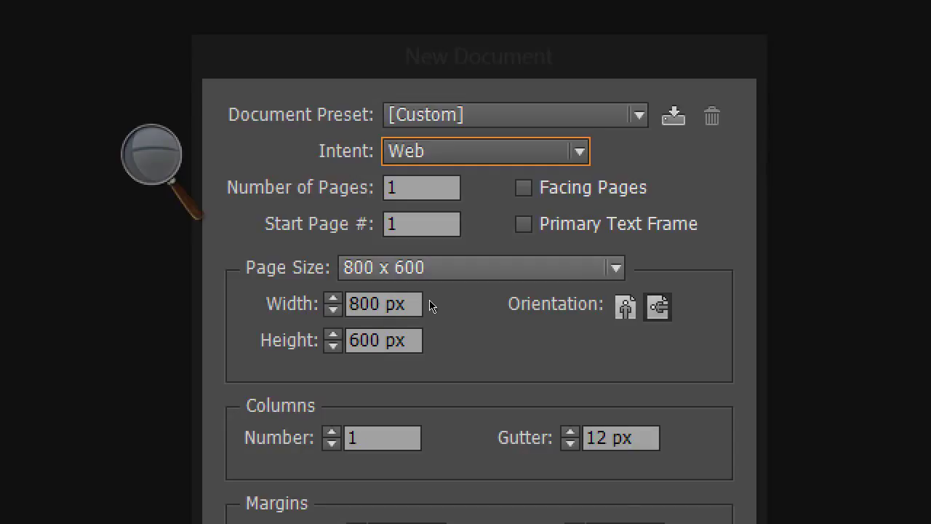
Examine the page sizes offered for the Web intent.
click(436, 268)
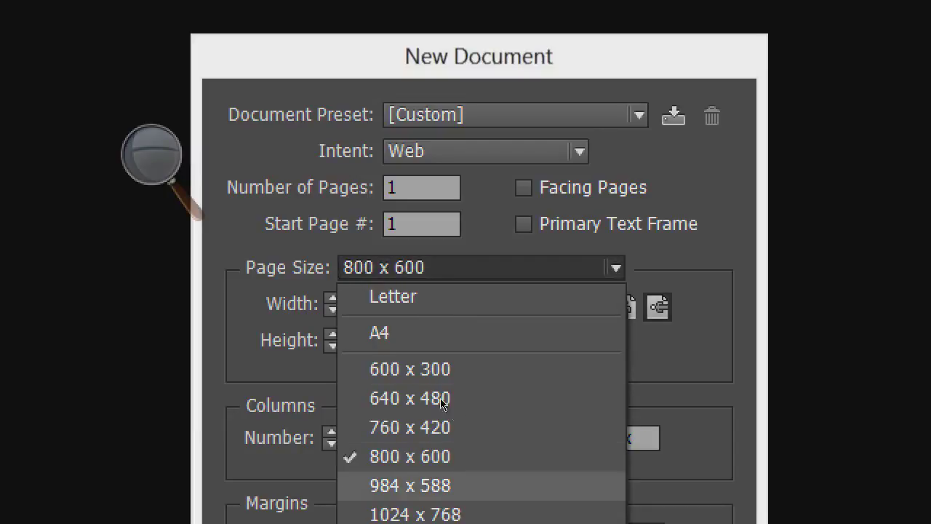
click(371, 275)
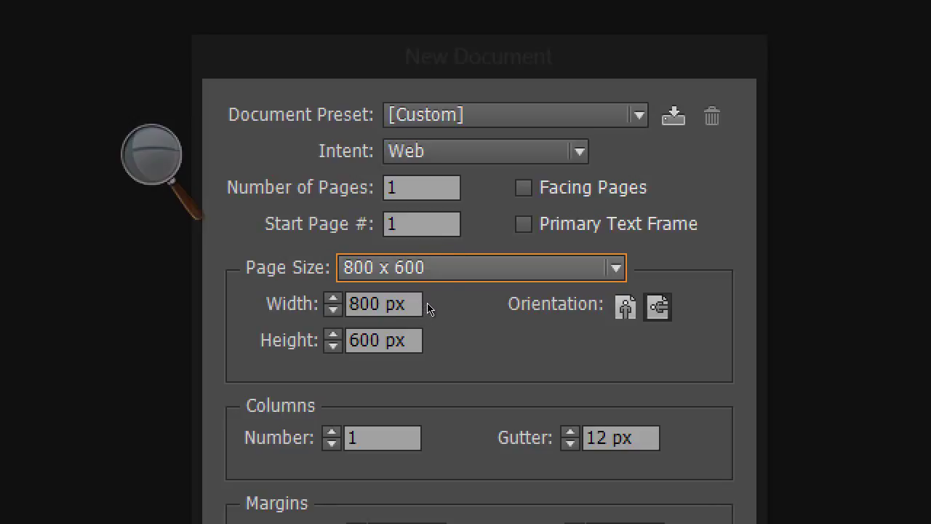
key(alt+Down)
key(Down)
key(Up)
key(Up)
key(Down)
key(Down)
key(Down)
key(Down)
key(Down)
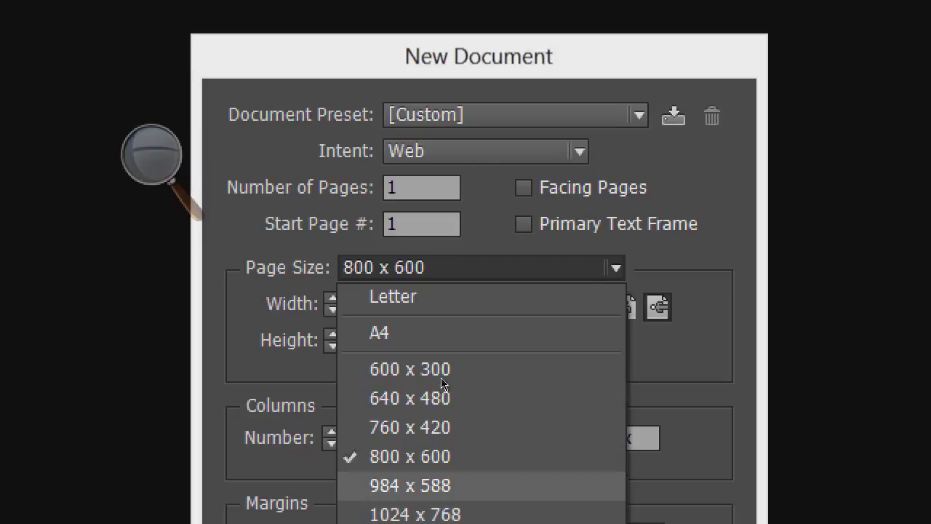
key(Down)
key(Down)
key(Down)
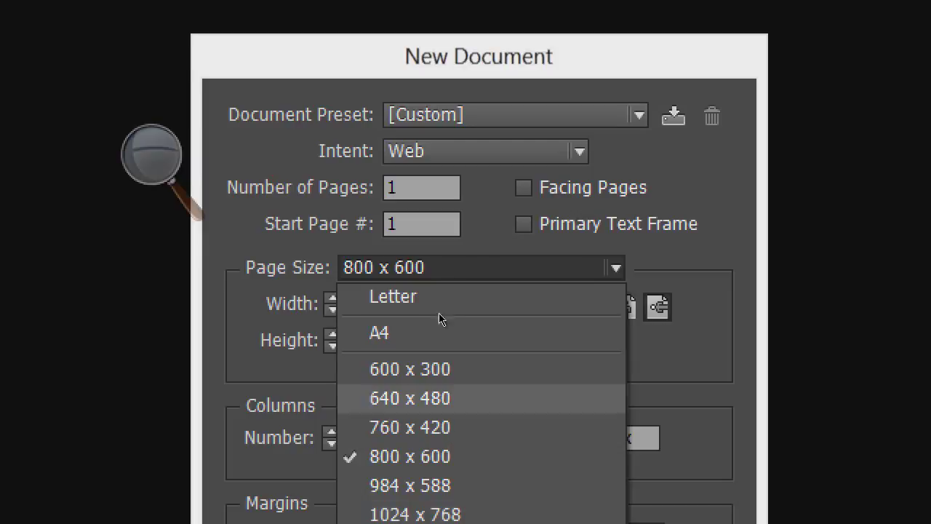
Set the document intent to Print and review the page sizes offered for it, keeping Letter.
click(445, 251)
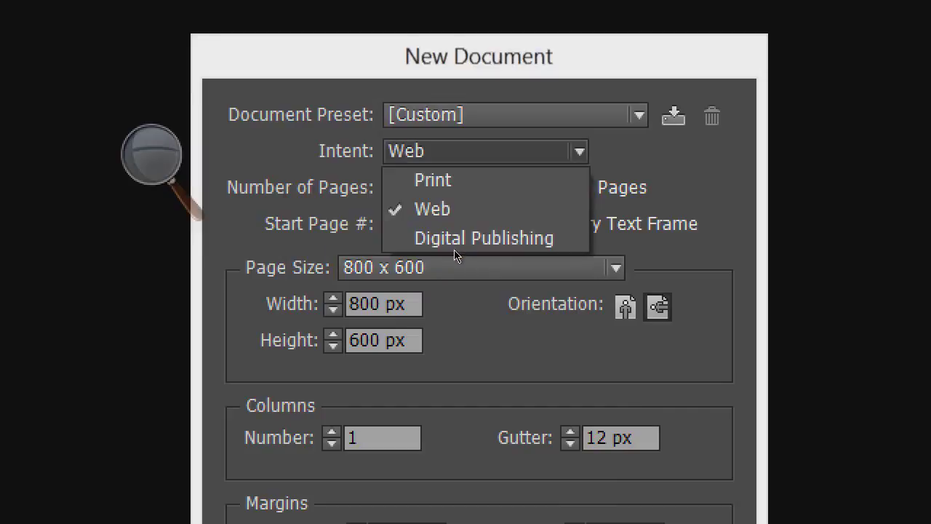
key(Up)
key(Return)
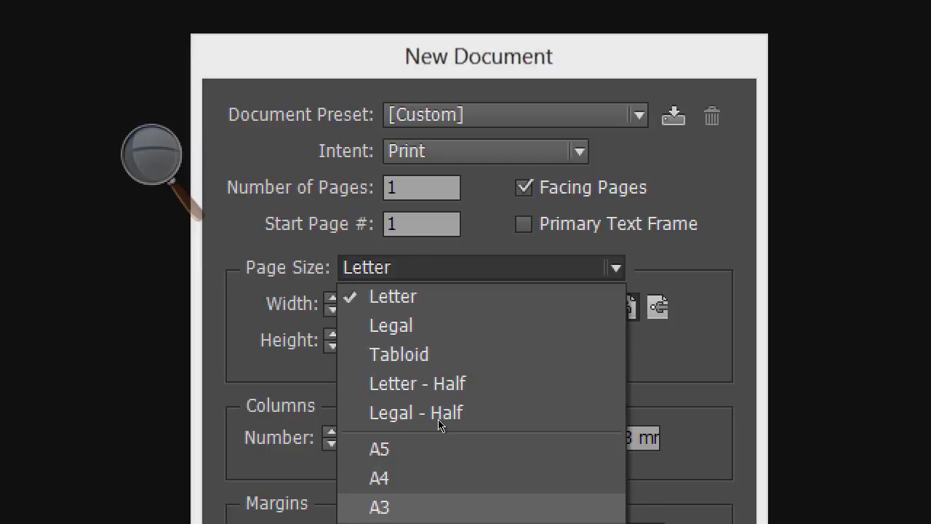
click(352, 293)
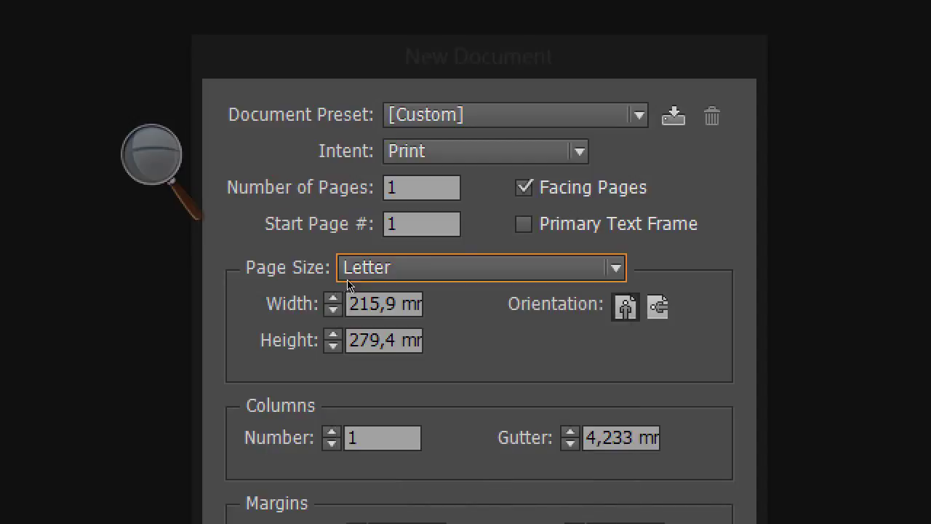
Switch the document intent from Print to Digital Publishing.
key(alt+Down)
key(Down)
key(Down)
key(Return)
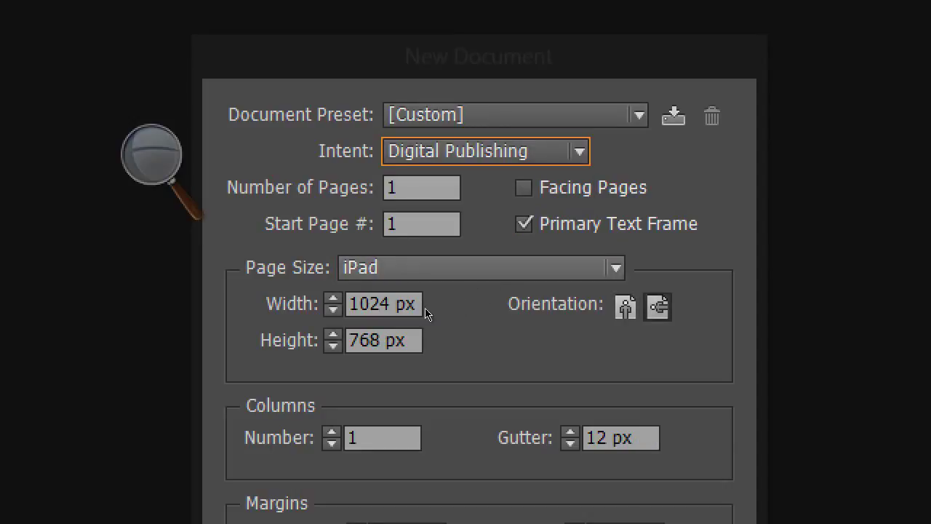
Try the iPhone, iPad and Kindle Fire/Nook page sizes in turn for the digital publication.
click(437, 267)
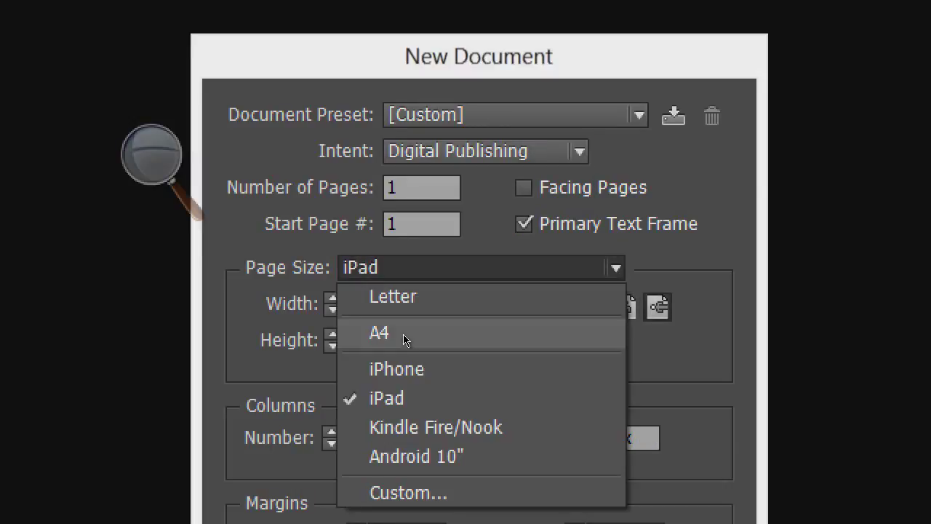
click(440, 369)
key(alt+Down)
key(Down)
key(Return)
key(alt+Down)
key(Down)
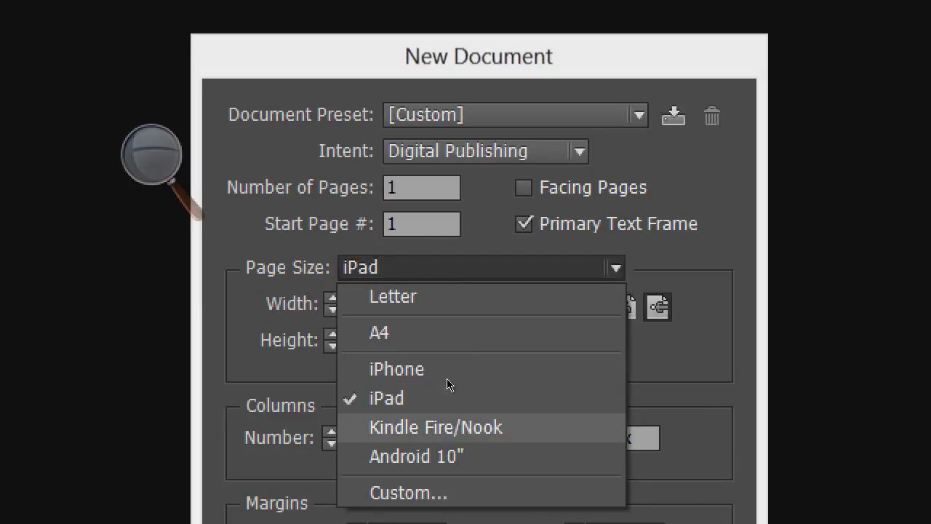
key(Return)
Set the page size to Android 10" and cancel the new document.
key(alt+Down)
key(Up)
key(Down)
key(Down)
key(Escape)
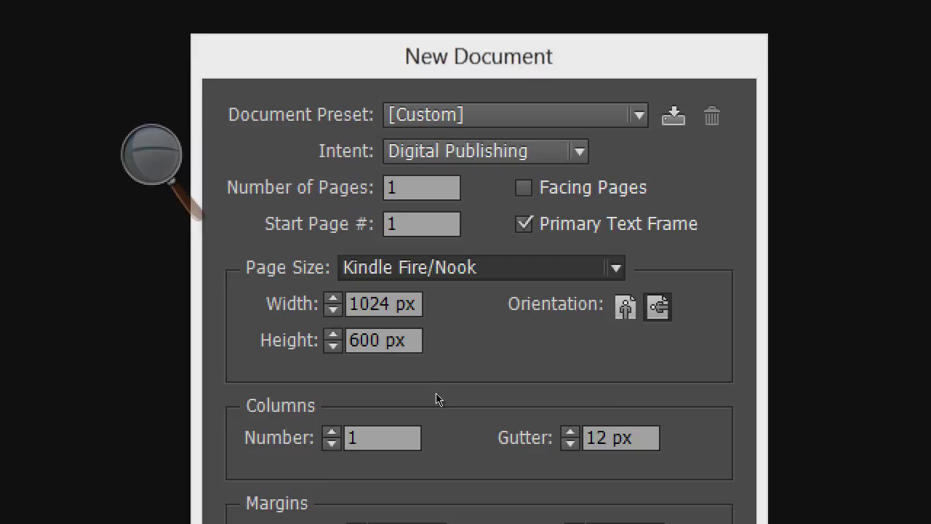
key(Down)
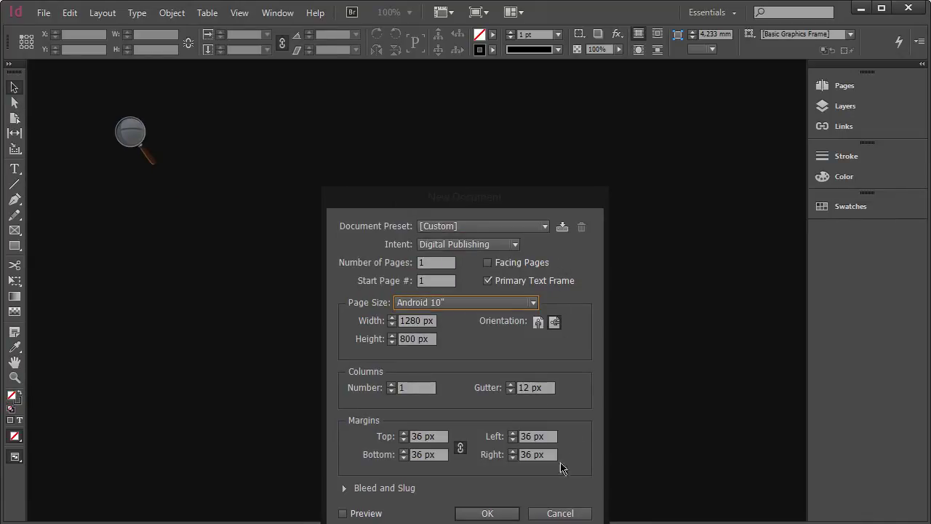
click(560, 514)
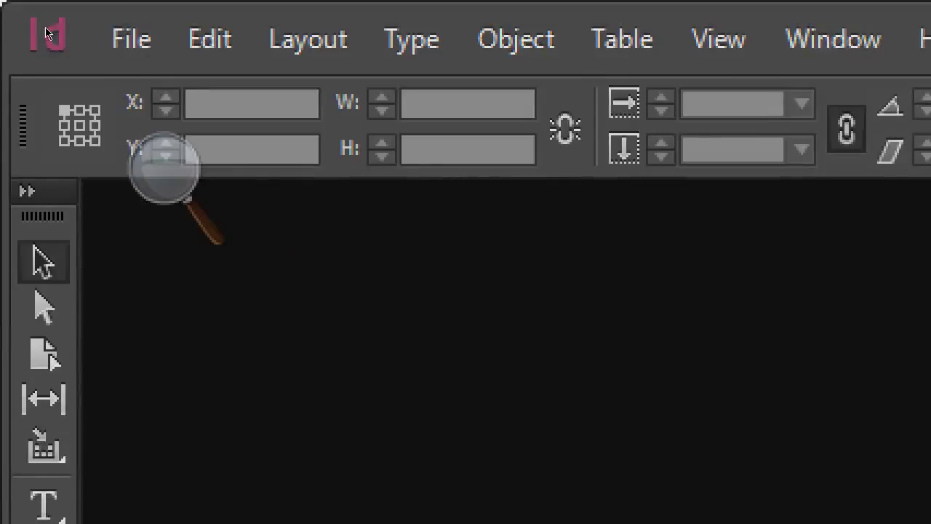
Open the Units & Increments preferences.
key(alt+e)
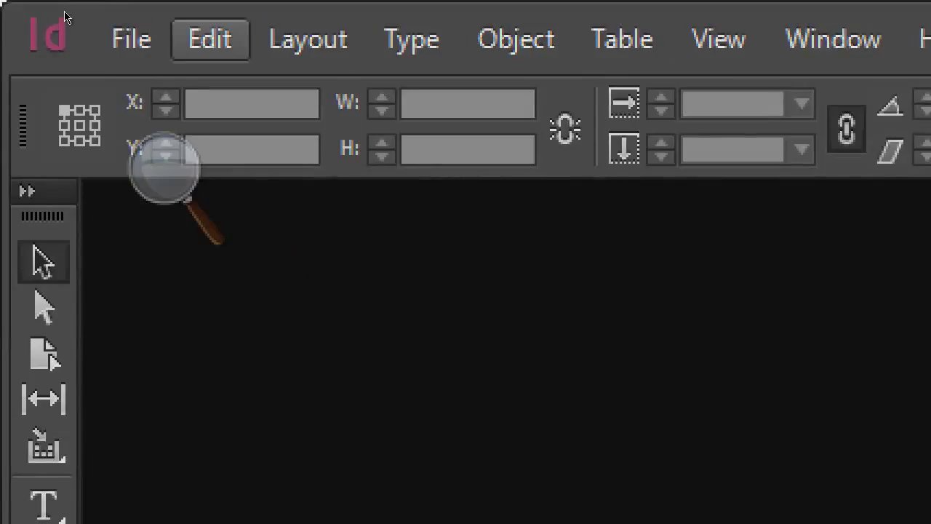
key(Right)
key(Left)
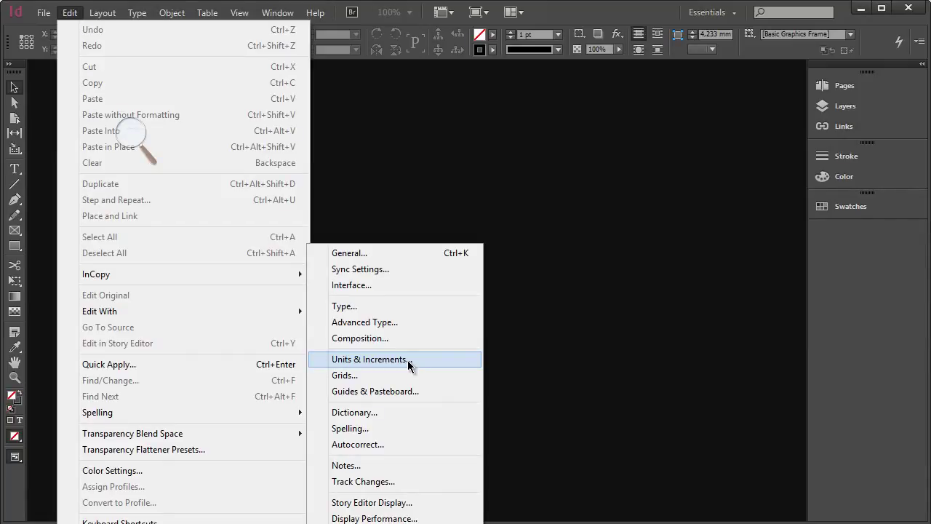
click(408, 360)
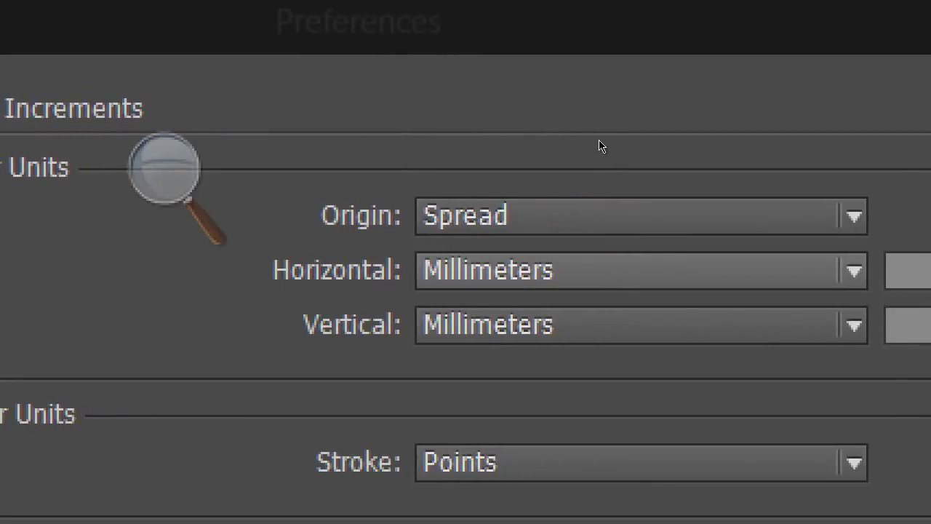
Look through the measurement units available for the horizontal ruler.
key(alt+Down)
key(Down)
key(Down)
key(Down)
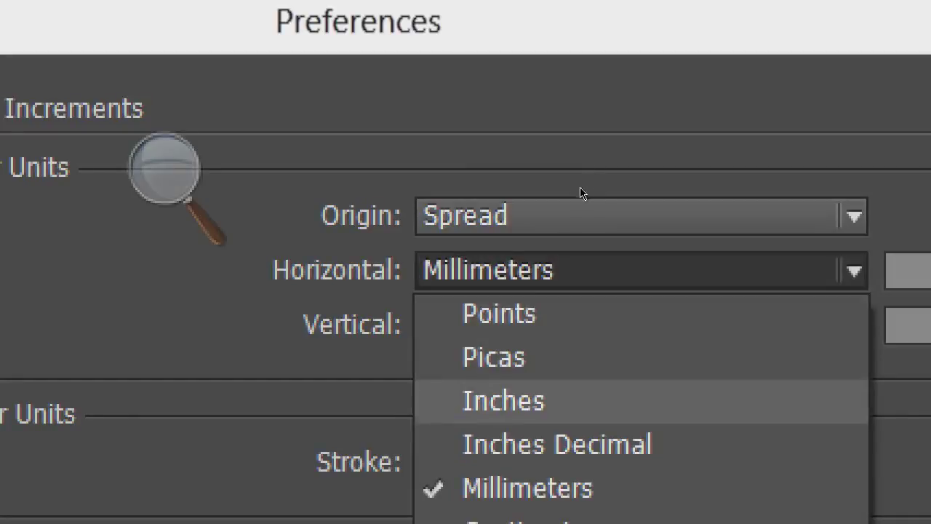
key(Down)
key(Down)
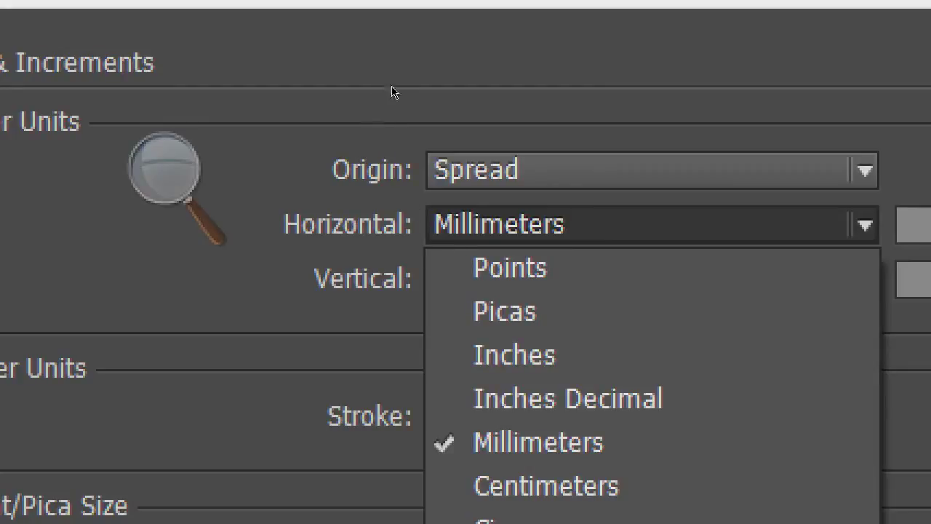
click(449, 112)
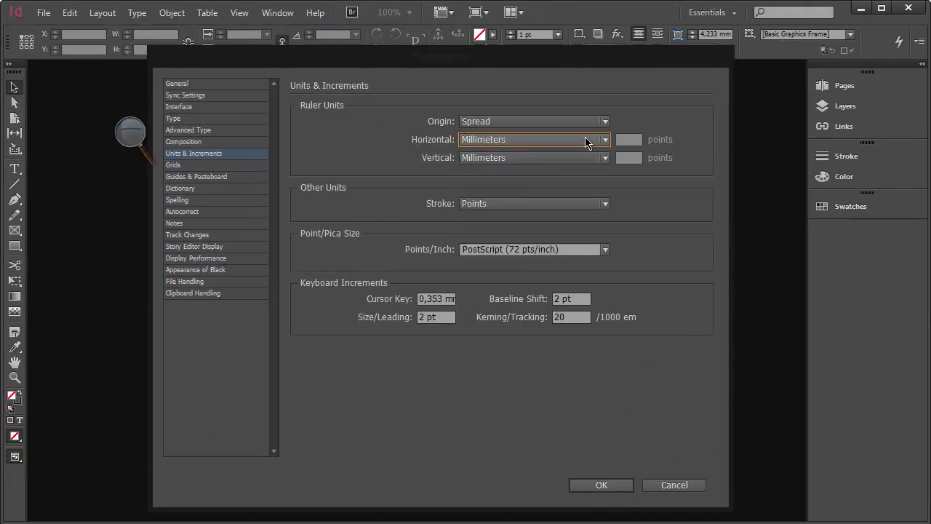
Try Picas as the horizontal ruler unit and switch it to Centimeters.
click(806, 224)
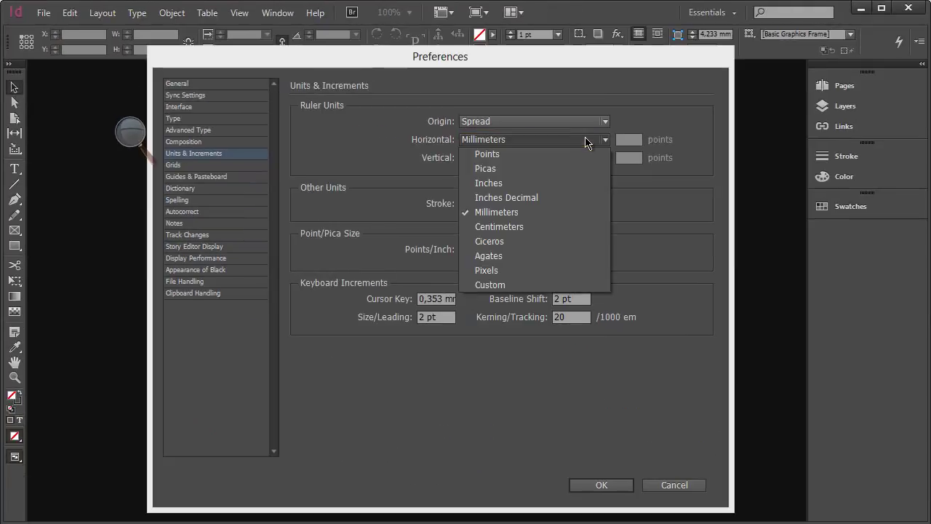
click(564, 168)
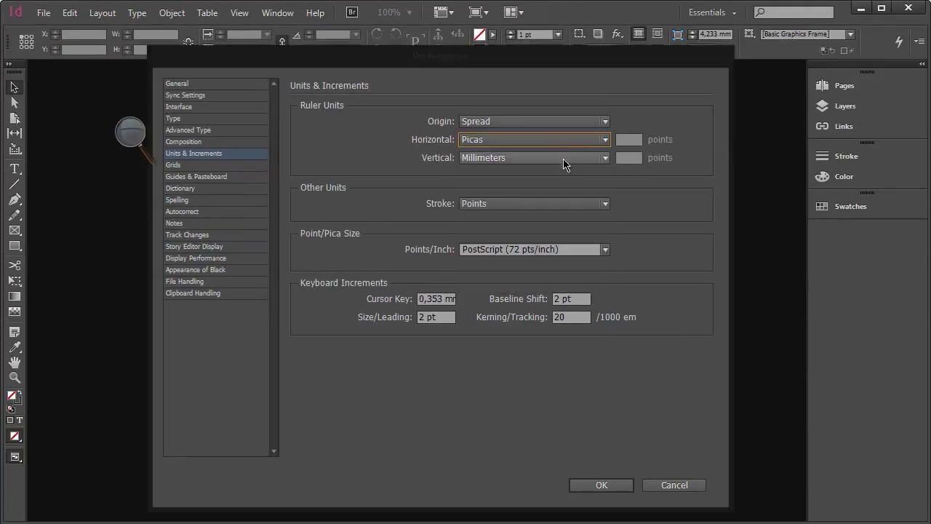
click(565, 142)
click(544, 226)
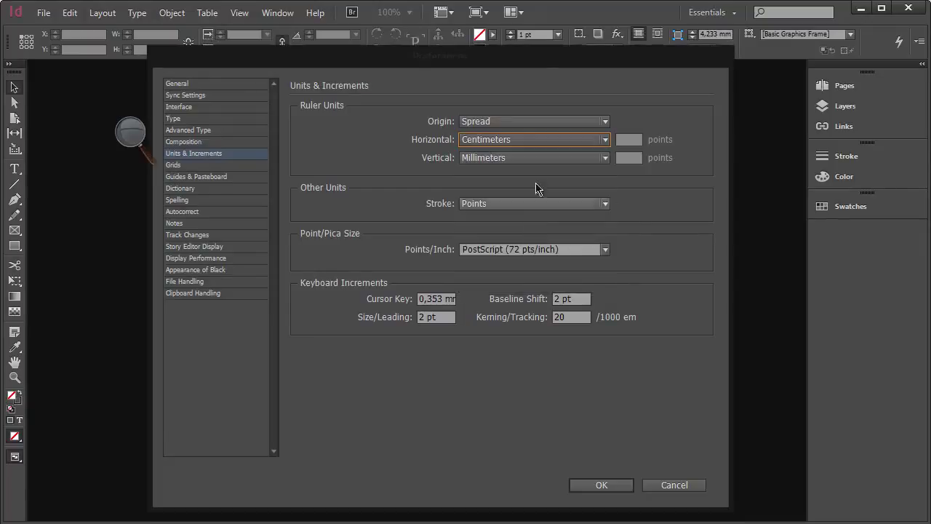
Set the vertical ruler unit to Centimeters and apply the preferences.
click(539, 158)
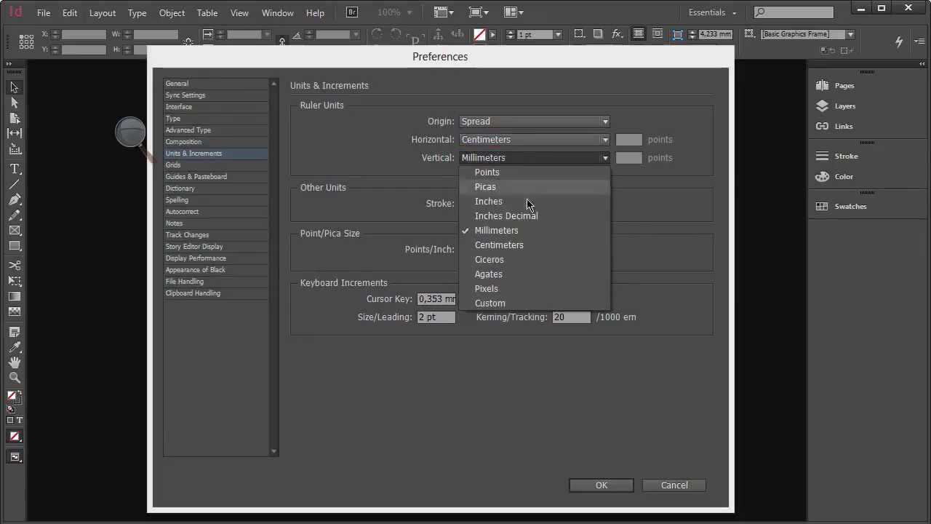
click(518, 246)
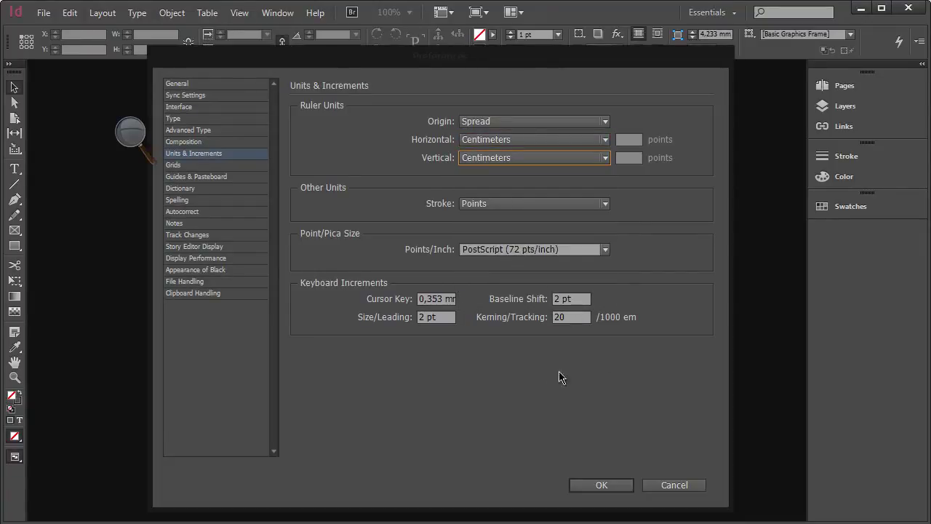
click(603, 483)
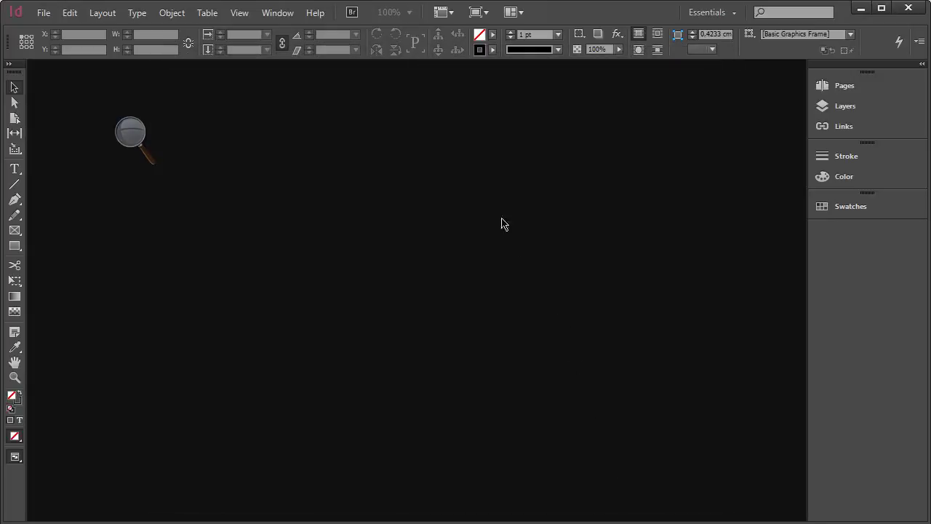
Examine the page width and height units in a new document's setup, and cancel it.
click(44, 13)
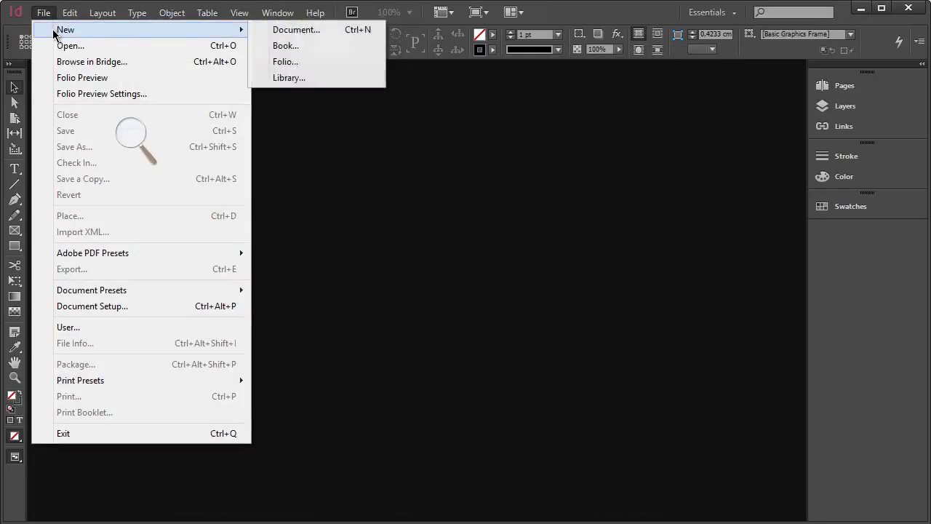
click(399, 197)
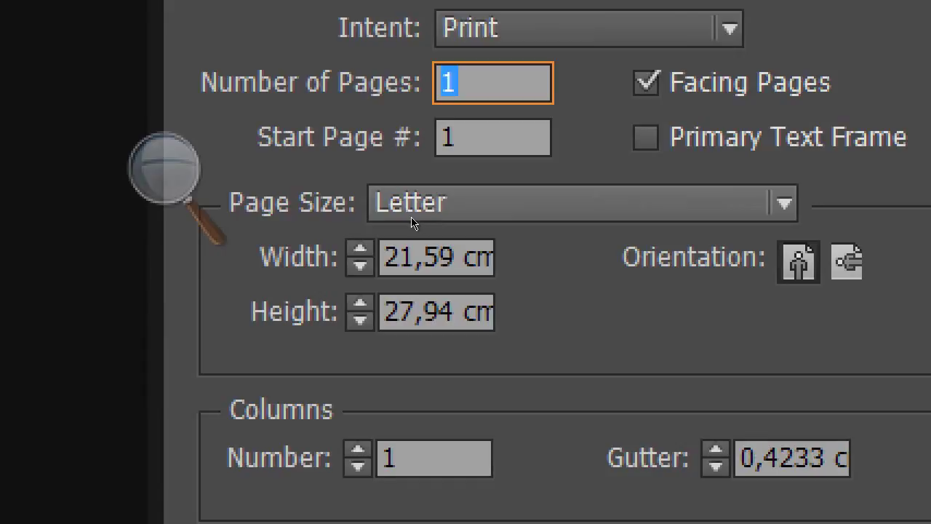
click(438, 251)
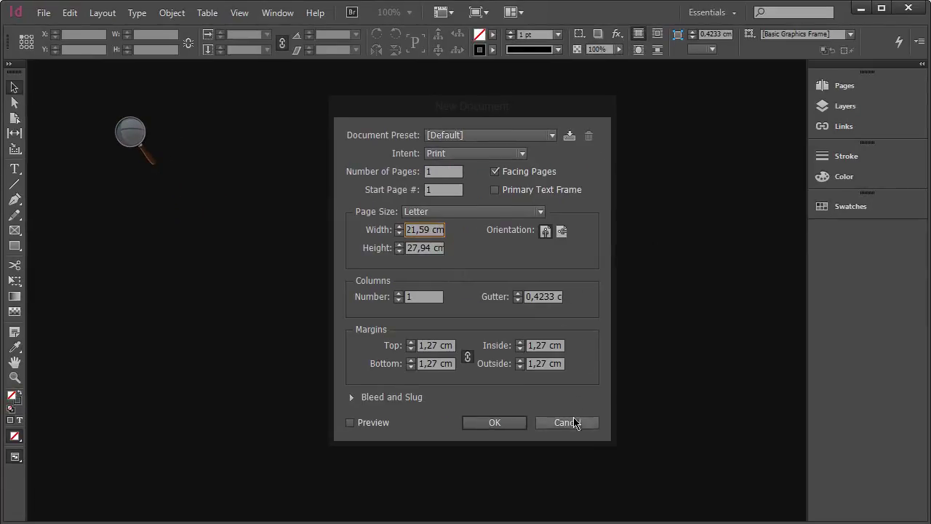
click(571, 423)
click(70, 13)
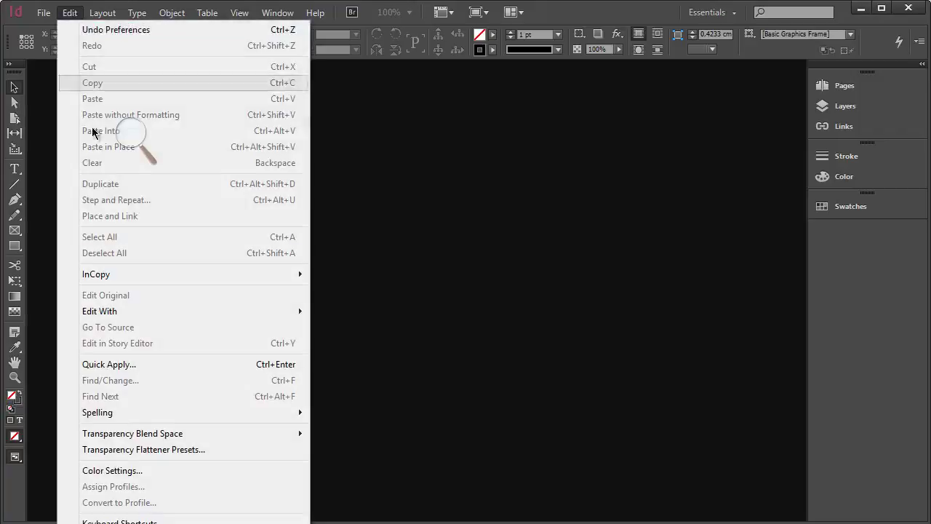
mouse_move(109, 523)
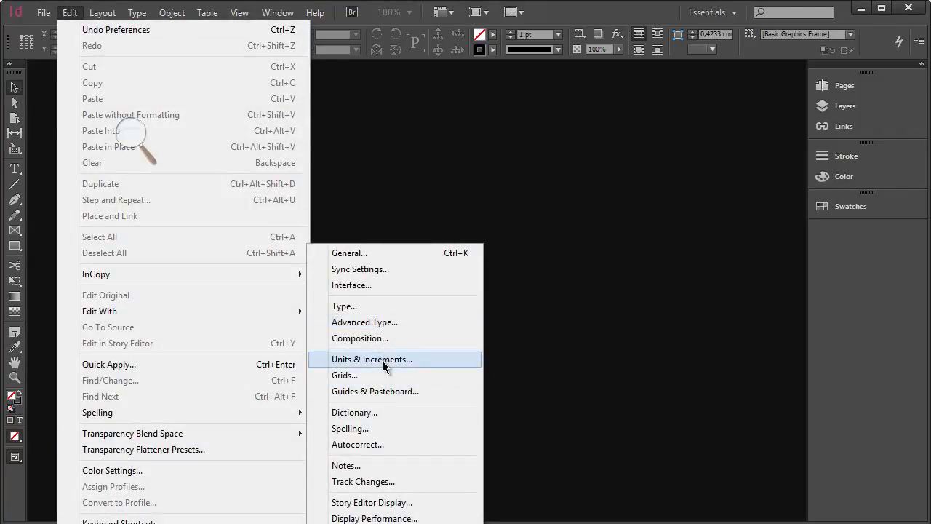
click(405, 229)
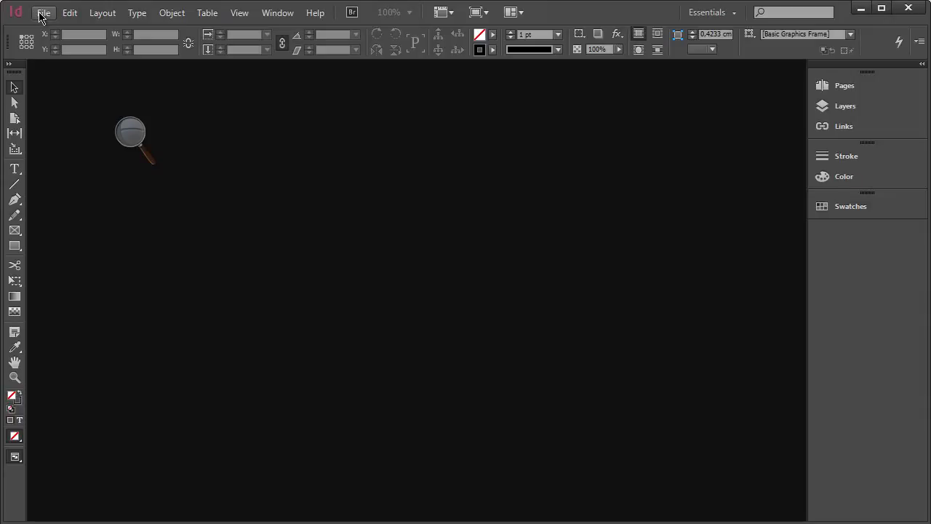
Set the horizontal and vertical ruler units to Millimeters in the Units & Increments preferences and apply them.
click(71, 17)
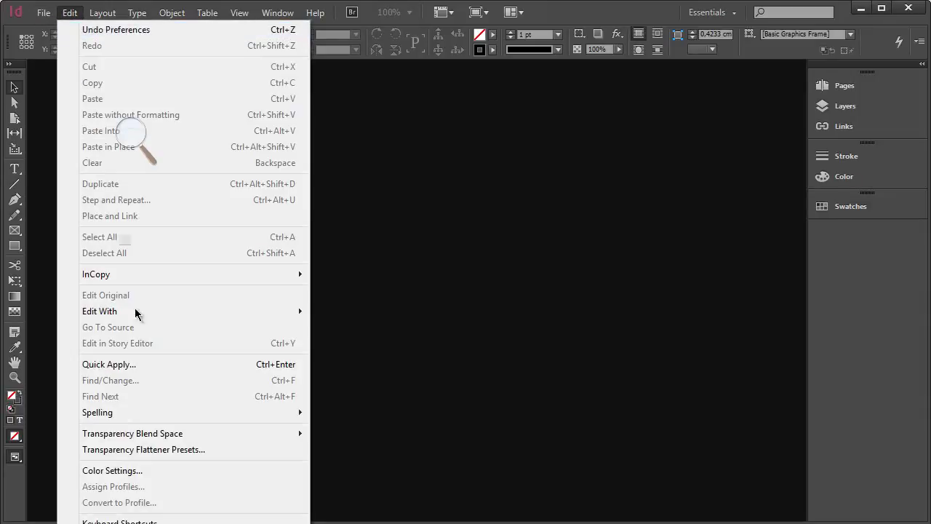
mouse_move(182, 521)
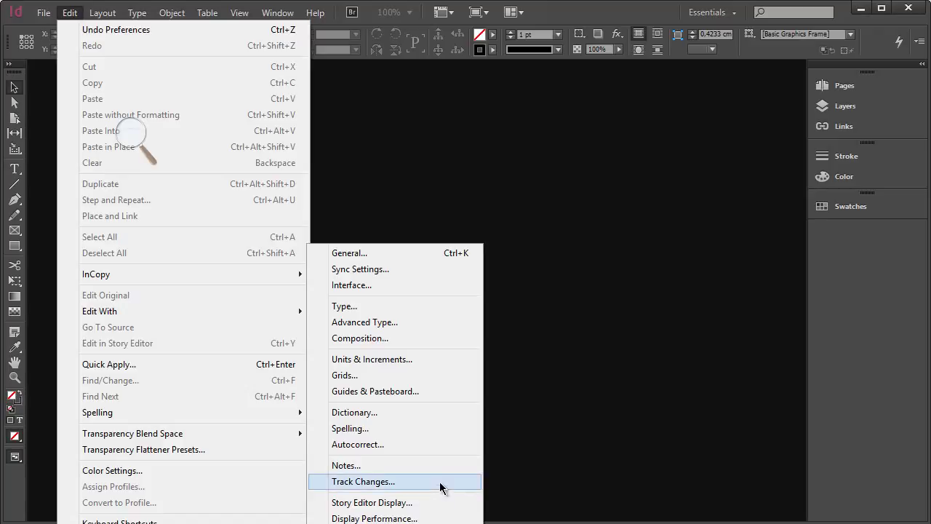
click(408, 359)
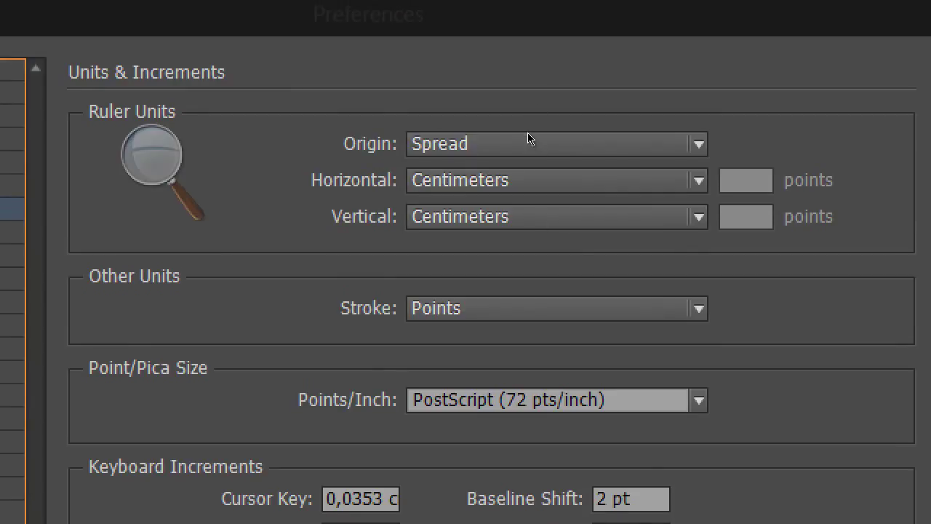
click(509, 180)
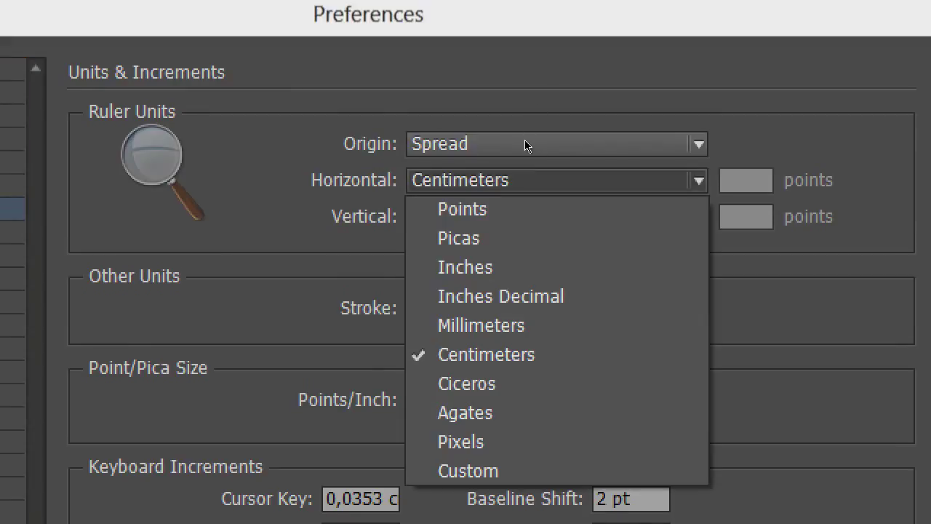
key(Up)
key(Return)
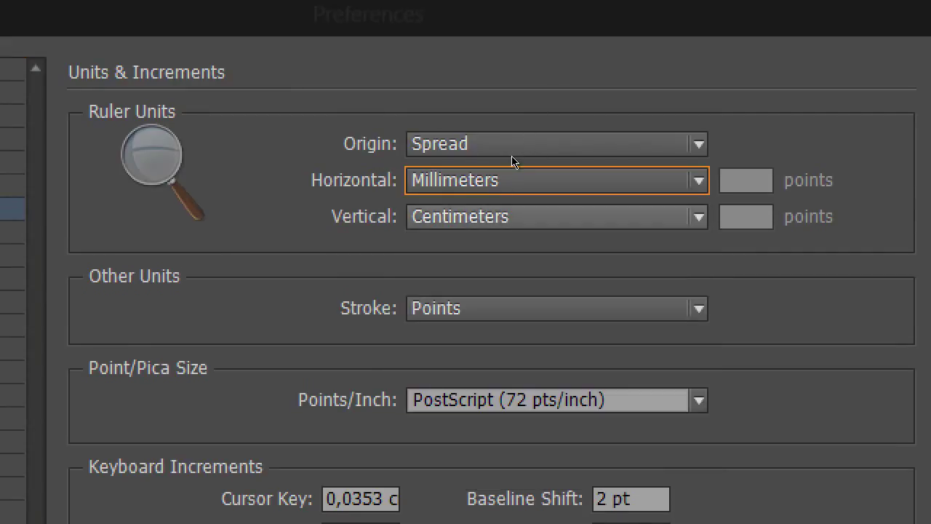
click(509, 216)
key(Down)
key(Return)
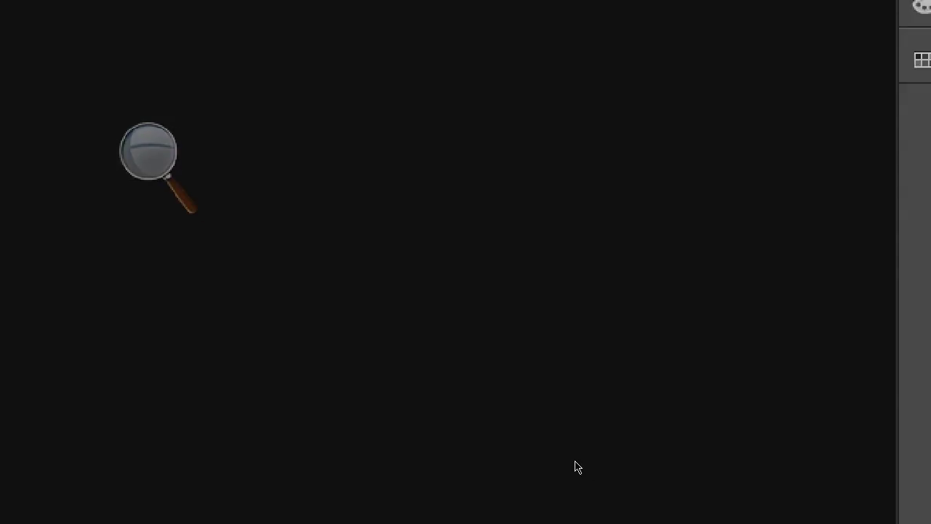
Start a new document and check the units shown in its page width and height fields.
key(ctrl+n)
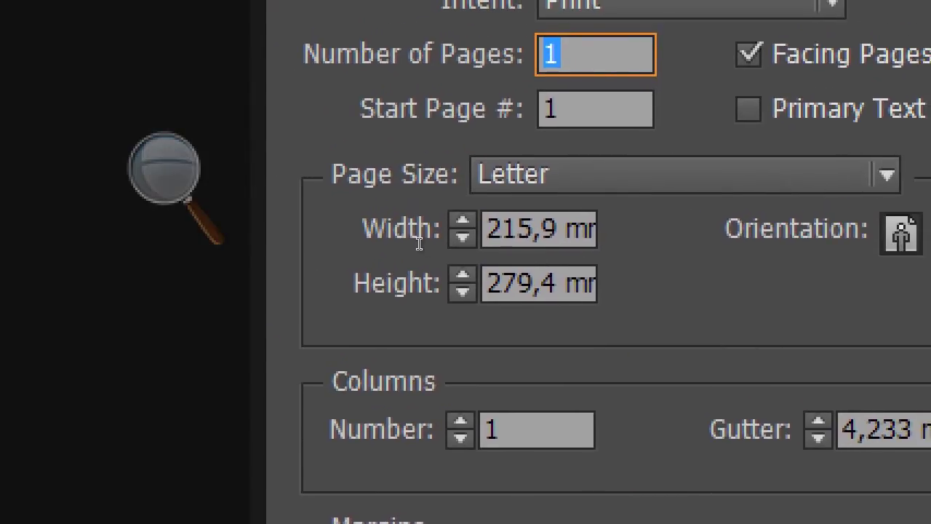
click(518, 196)
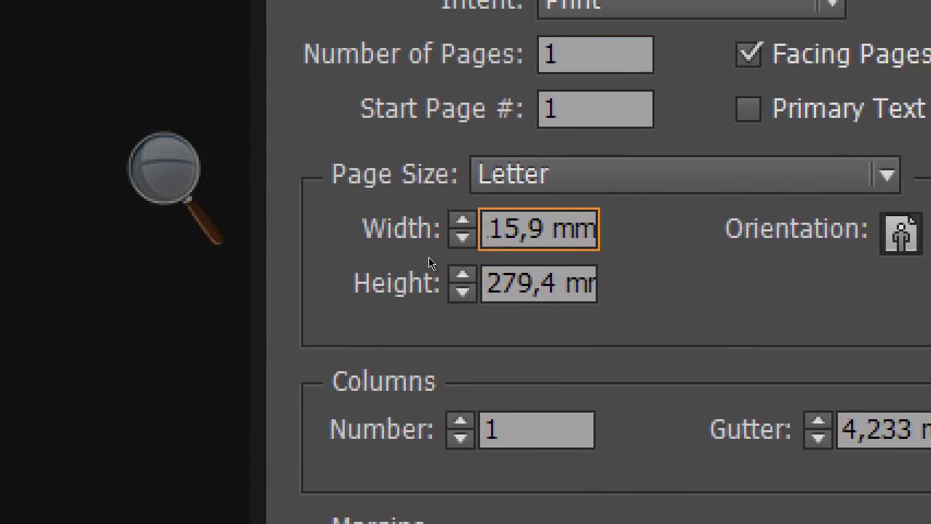
key(Right)
key(Right)
key(Right)
key(Right)
key(Tab)
key(shift+Tab)
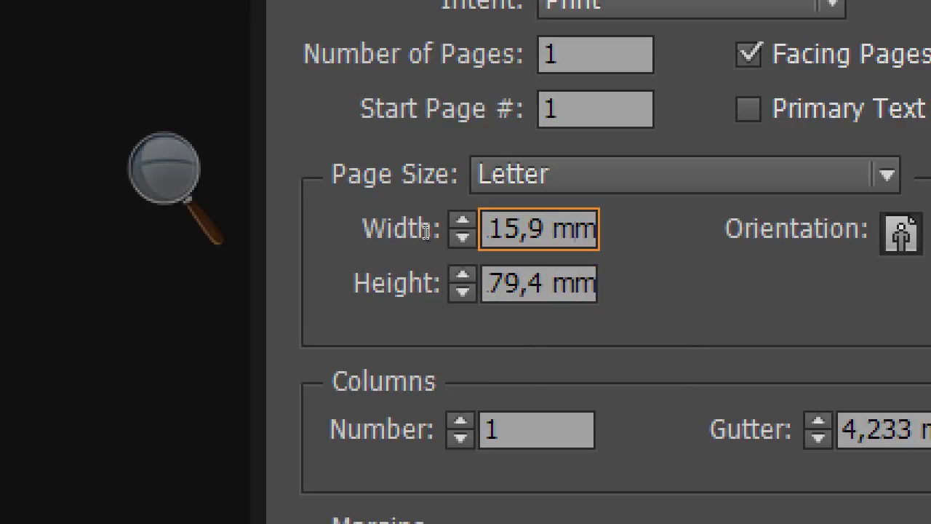
Set a custom page size with a width of 29 cm and a height of 33,5 cm.
key(ctrl+a)
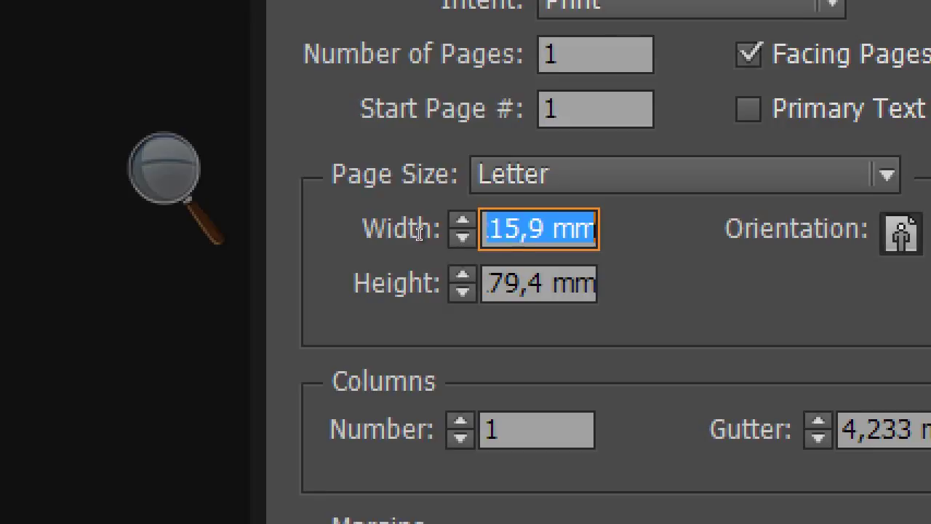
text(2)
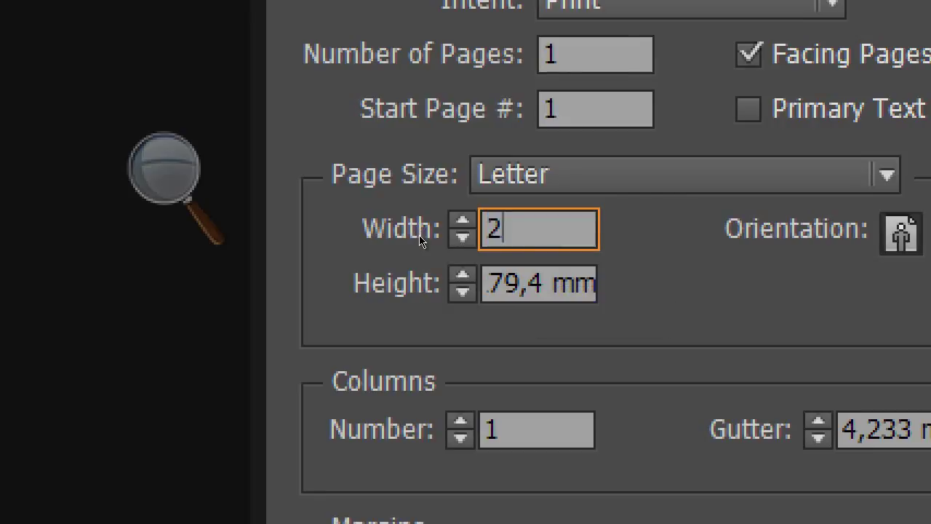
text(9cm)
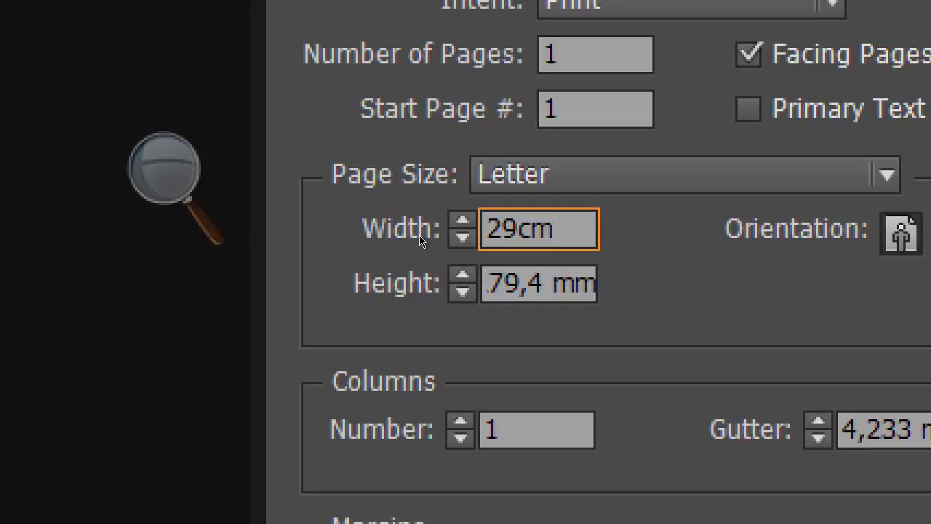
key(Tab)
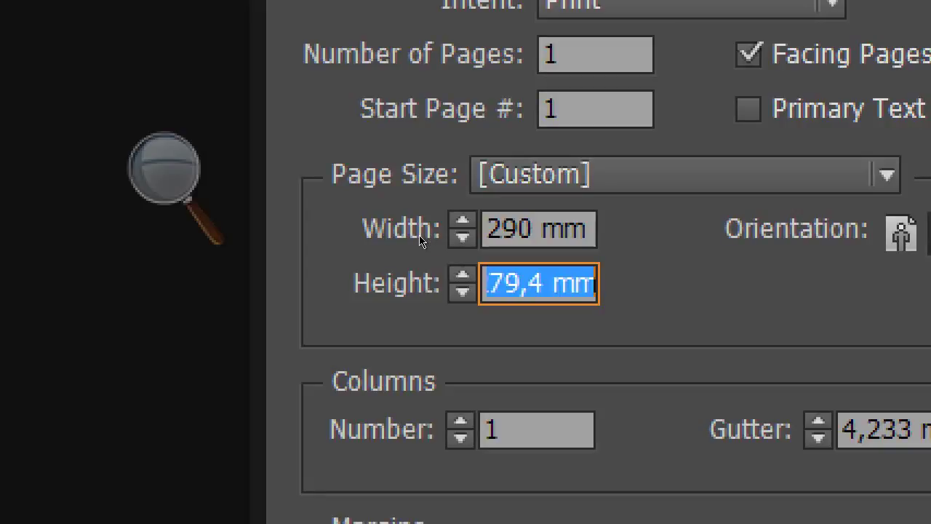
text(33,5)
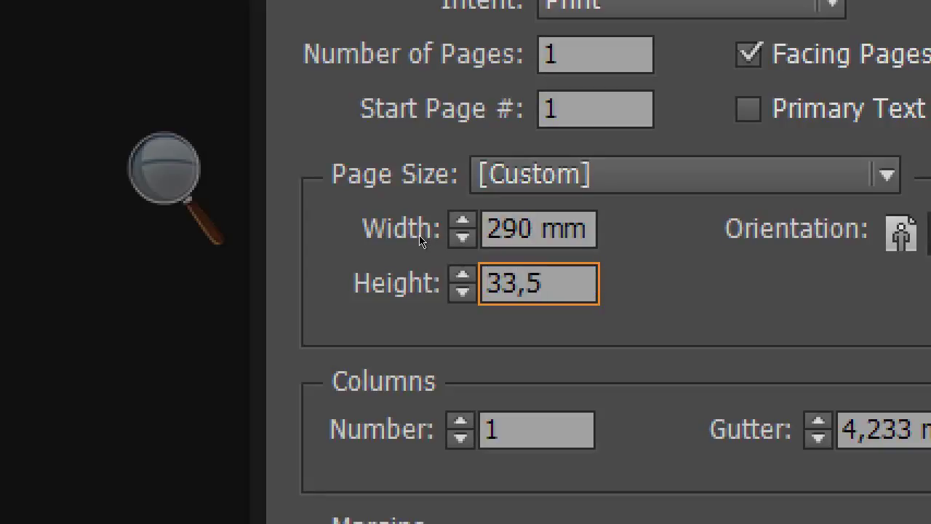
text(cm)
key(Tab)
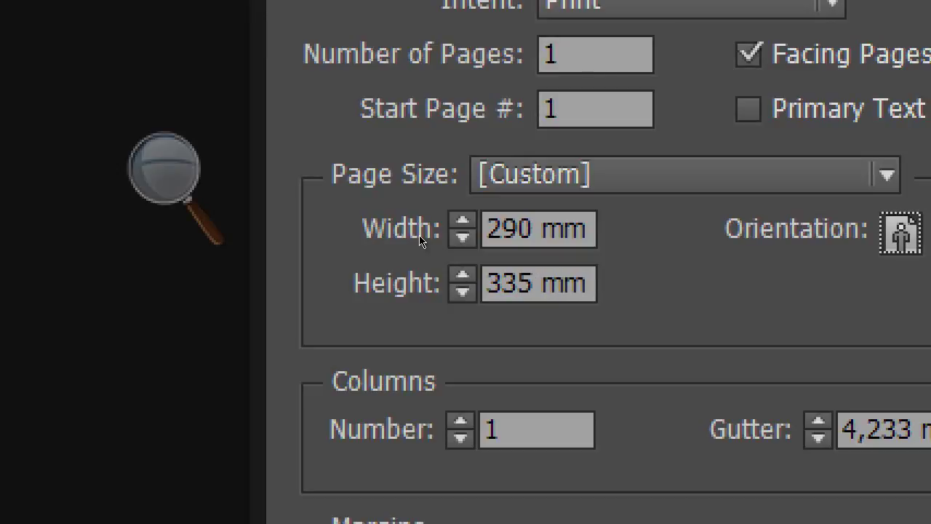